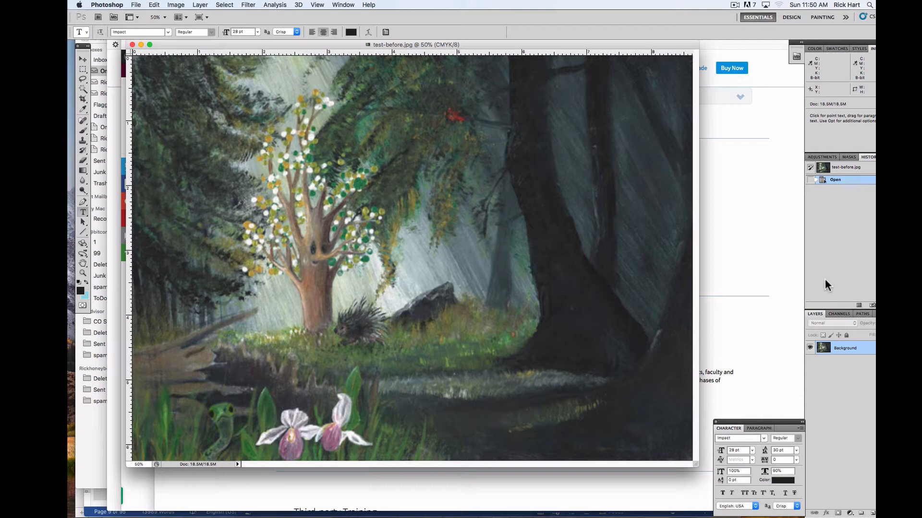
# Step: Inspect the painting's pixels near the tree's branches at up to 3200% magnification, and return to the full-image view
pyautogui.press('super+space')
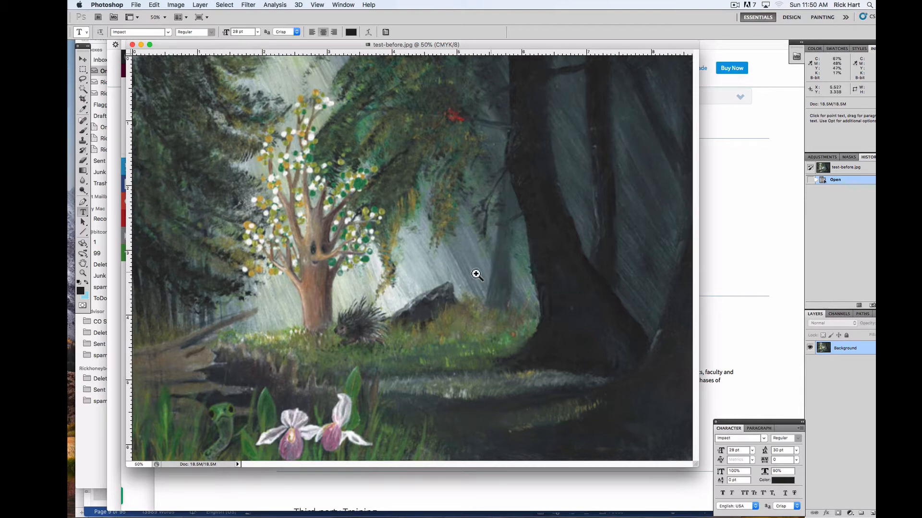
pyautogui.click(393, 252)
pyautogui.click(391, 251)
pyautogui.click(391, 251)
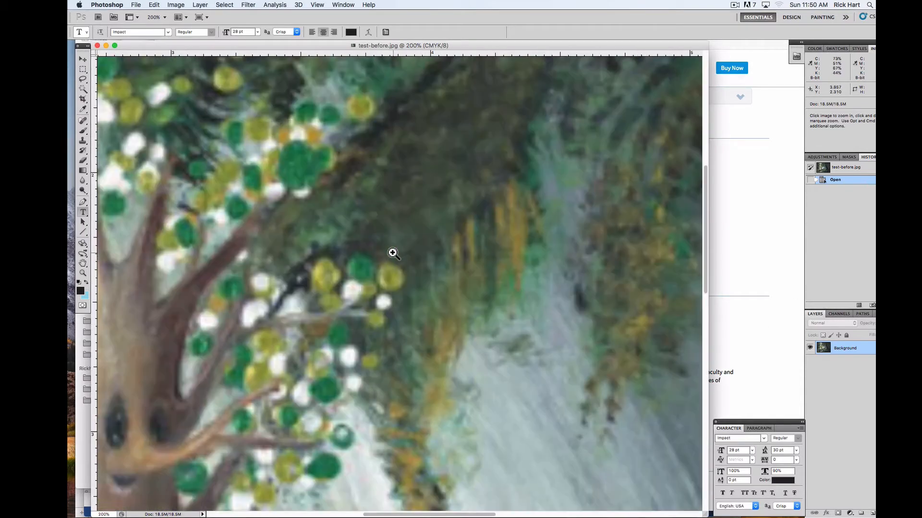
pyautogui.click(400, 268)
pyautogui.click(400, 268)
pyautogui.click(403, 289)
pyautogui.click(403, 289)
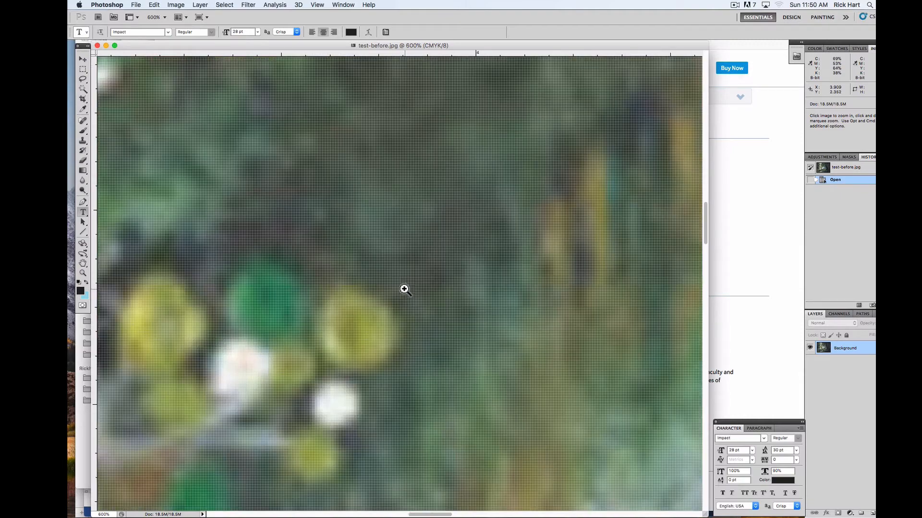
pyautogui.click(403, 290)
pyautogui.click(404, 290)
pyautogui.click(404, 290)
pyautogui.click(404, 289)
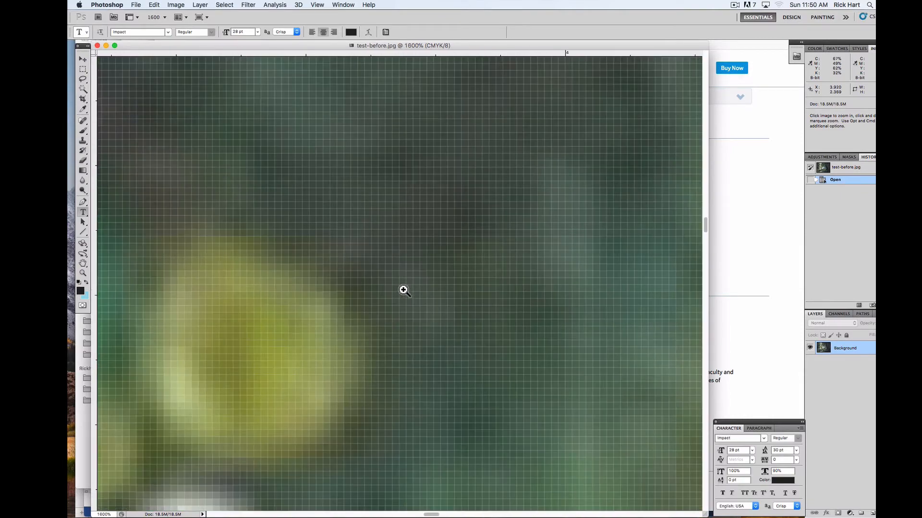
pyautogui.click(403, 290)
pyautogui.click(403, 289)
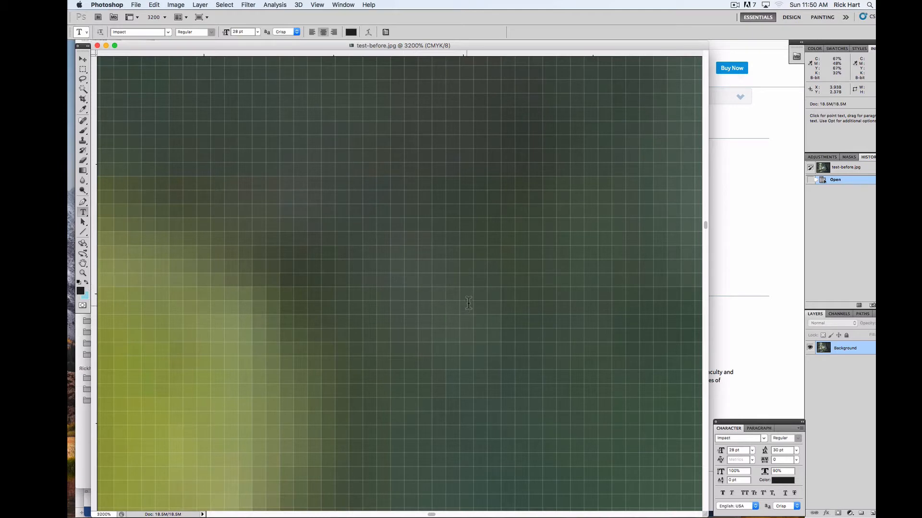
pyautogui.press('super+0')
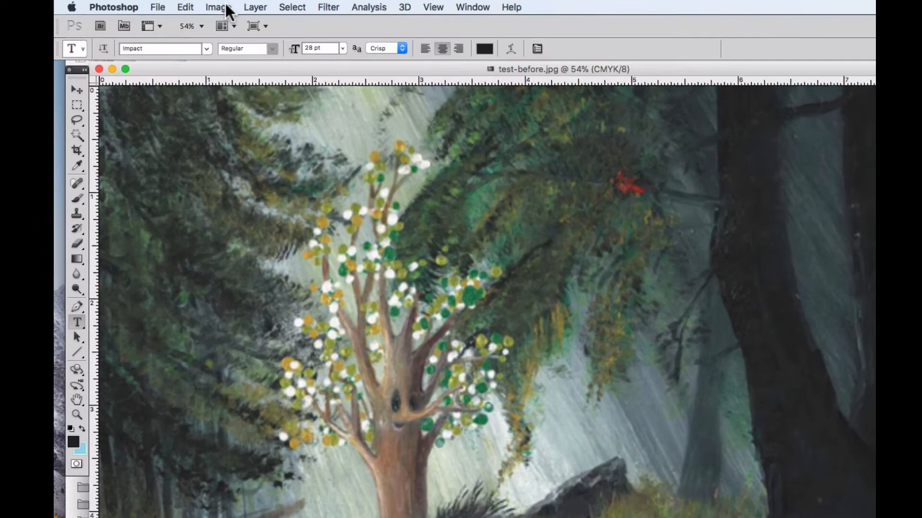
# Step: Open the Levels adjustment for the painting and reposition its dialog over the image
pyautogui.click(178, 6)
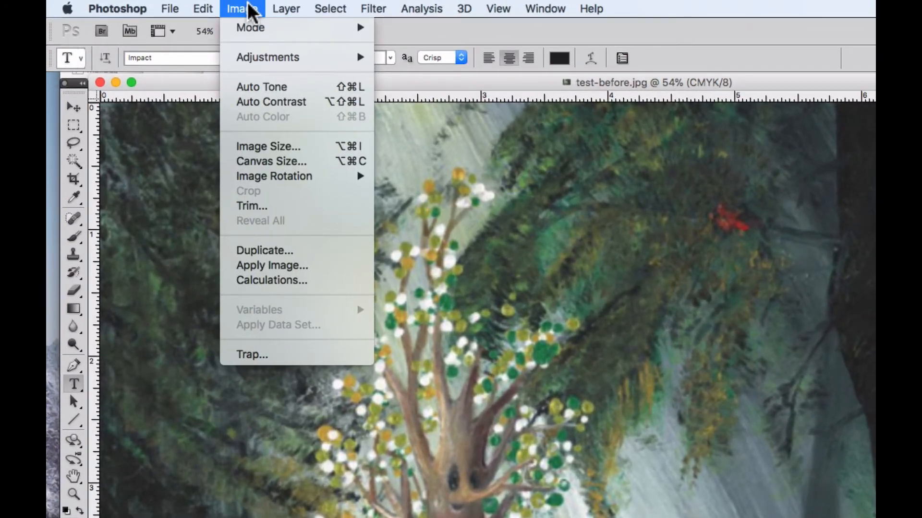
pyautogui.moveTo(249, 55)
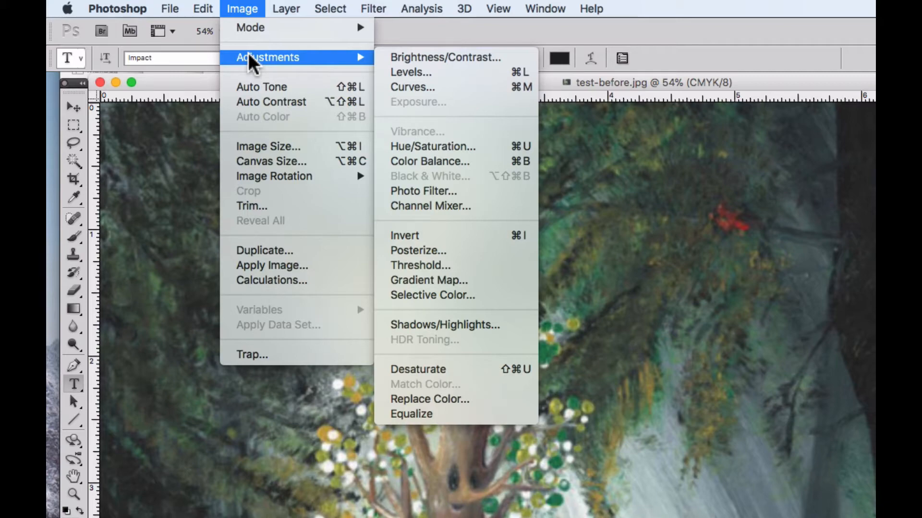
pyautogui.click(423, 72)
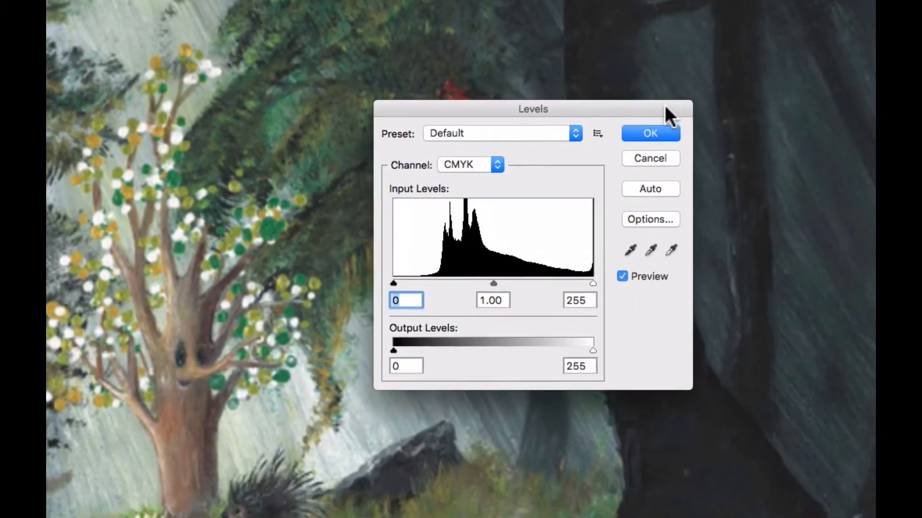
pyautogui.moveTo(649, 111); pyautogui.dragTo(556, 128)
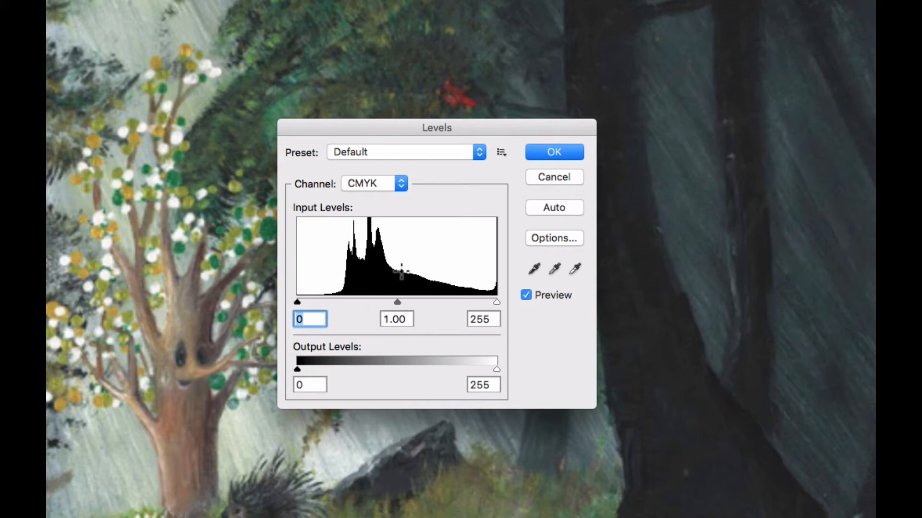
pyautogui.moveTo(407, 128); pyautogui.dragTo(398, 61)
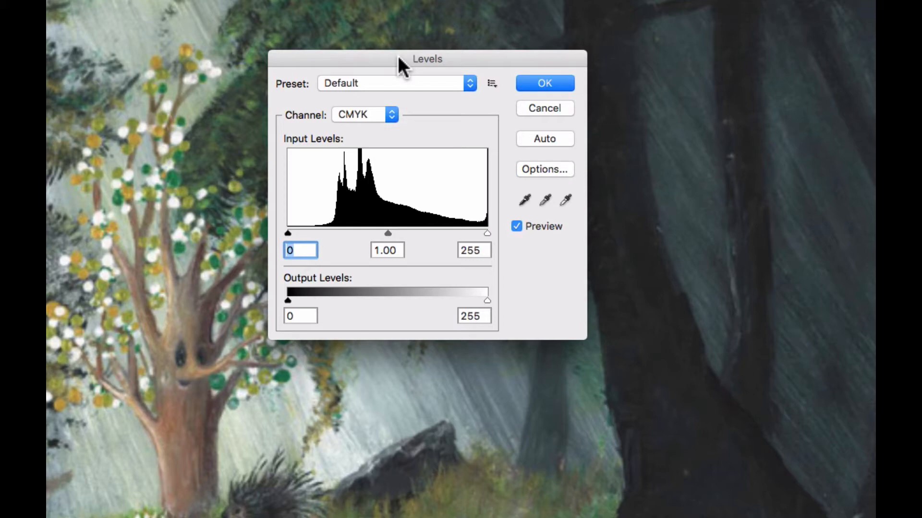
pyautogui.moveTo(398, 57); pyautogui.dragTo(386, 60)
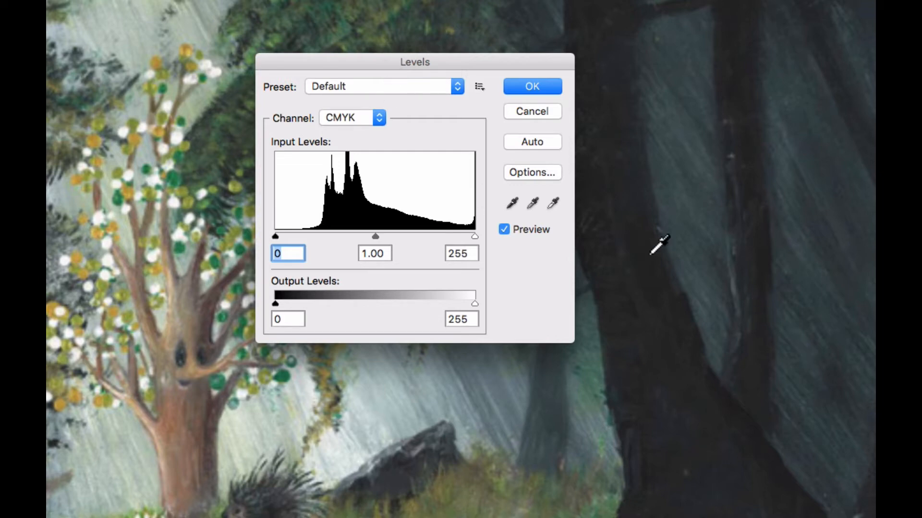
# Step: Check the target highlight, shadow and midtone colors assigned to the Levels eyedroppers, accepting each one
pyautogui.click(552, 203)
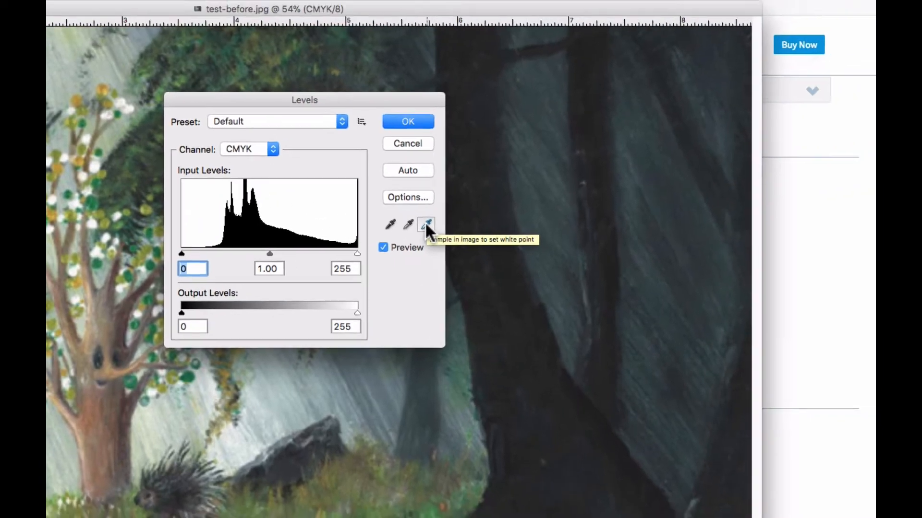
pyautogui.click(552, 202)
pyautogui.doubleClick(363, 235)
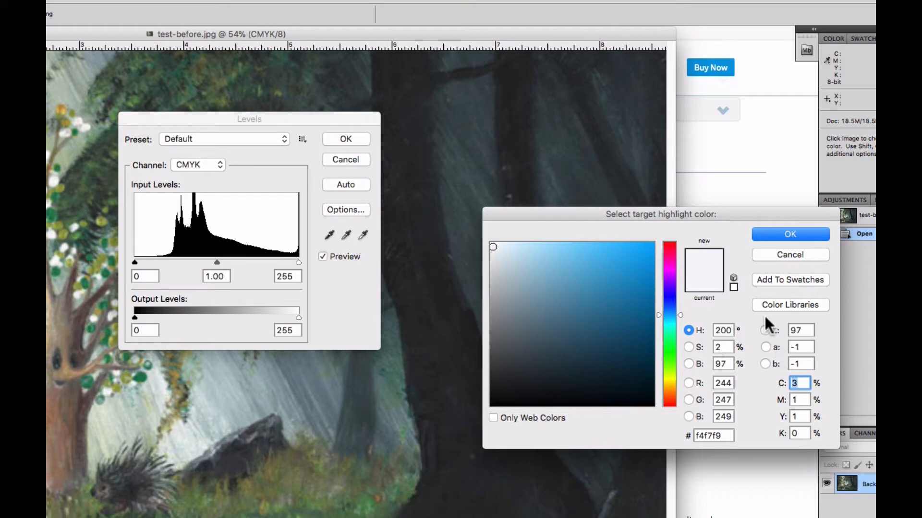
pyautogui.click(796, 233)
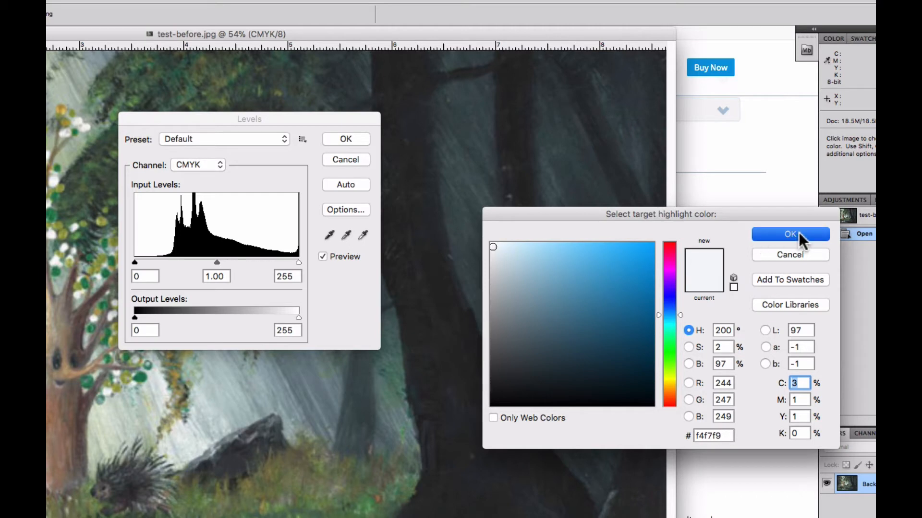
pyautogui.doubleClick(328, 234)
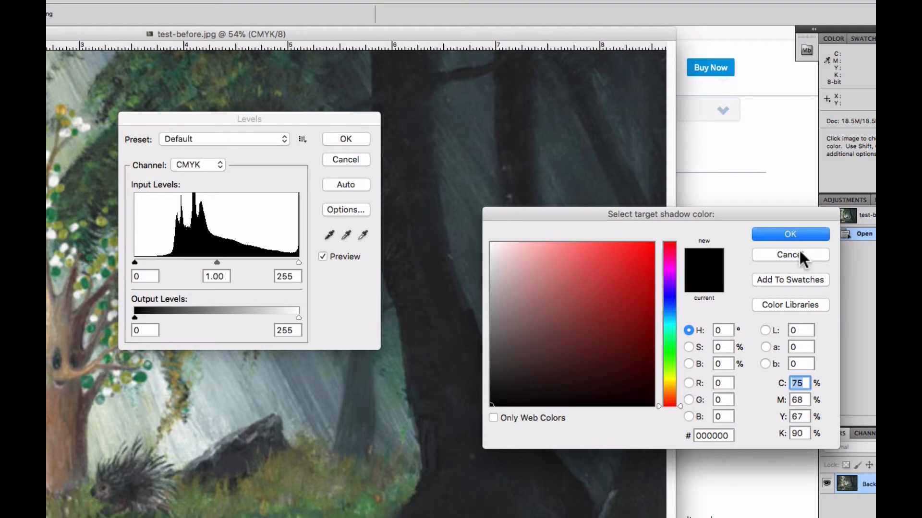
pyautogui.click(807, 236)
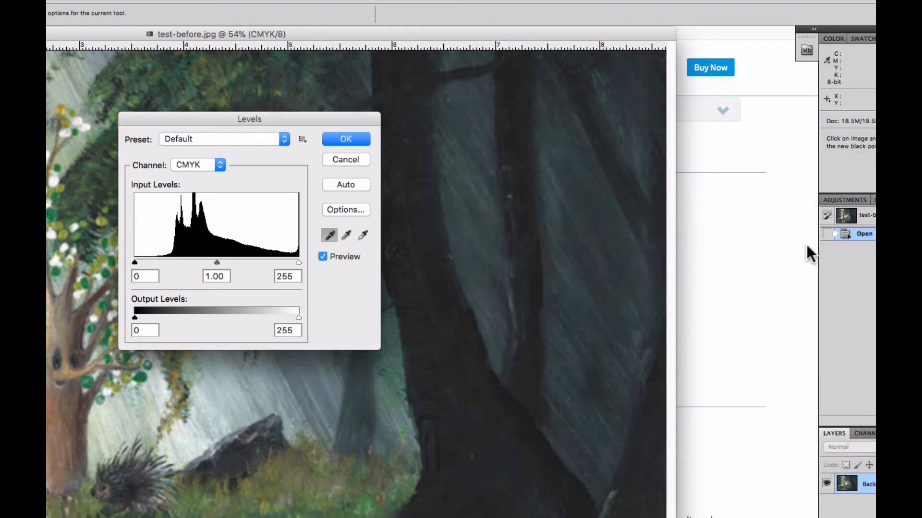
pyautogui.click(346, 235)
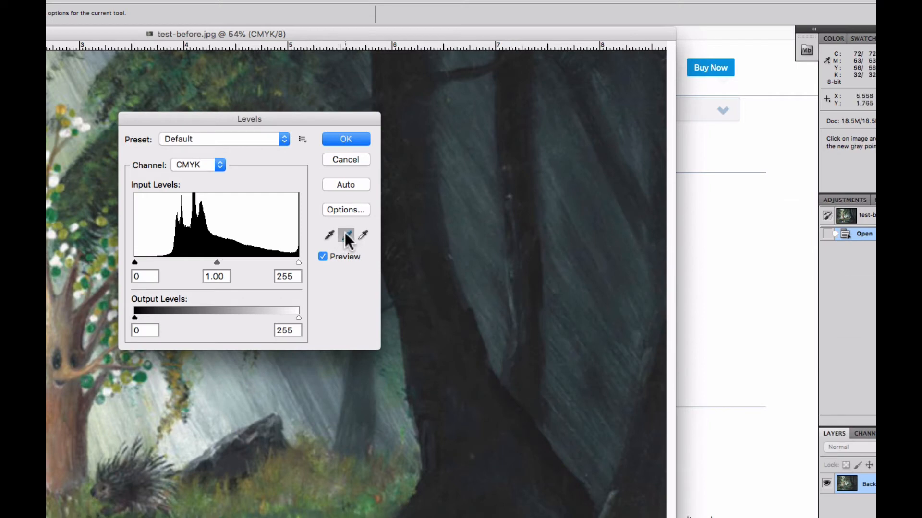
pyautogui.doubleClick(346, 234)
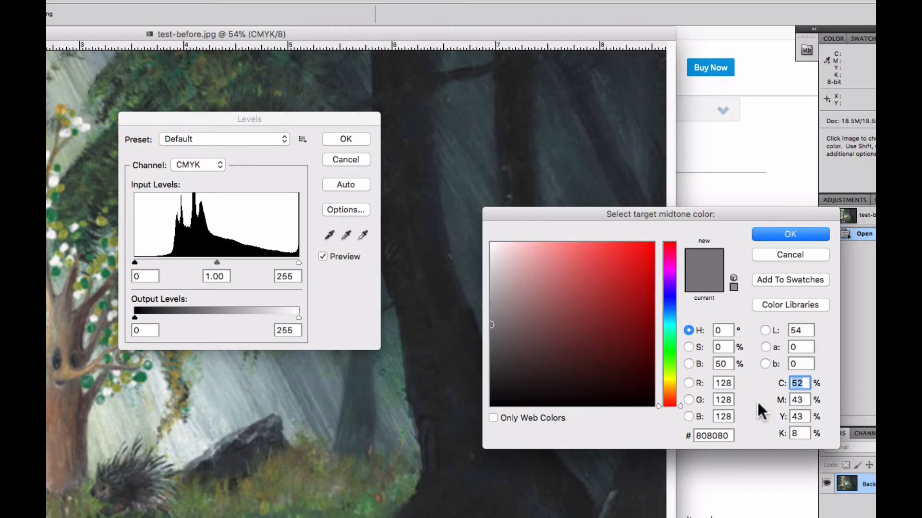
pyautogui.click(799, 234)
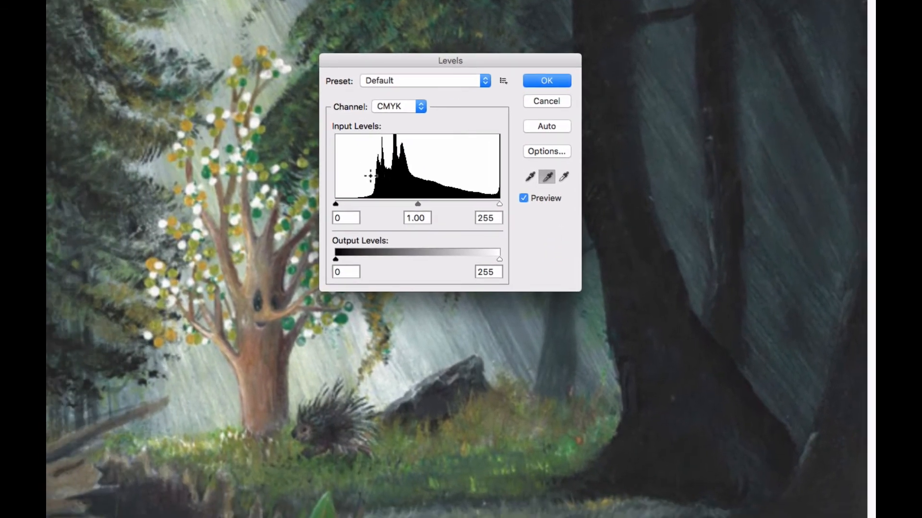
# Step: Set the white point from the bright light beside the rock and the black point from the dark base of the large trunk
pyautogui.moveTo(396, 60)
pyautogui.mouseDown()
pyautogui.moveTo(670, 7)
pyautogui.moveTo(677, 14)
pyautogui.mouseUp()
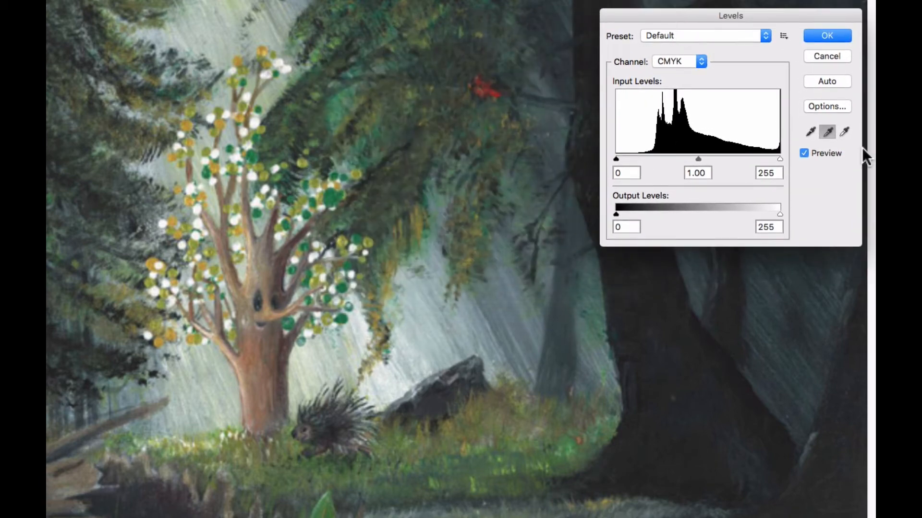
pyautogui.click(845, 132)
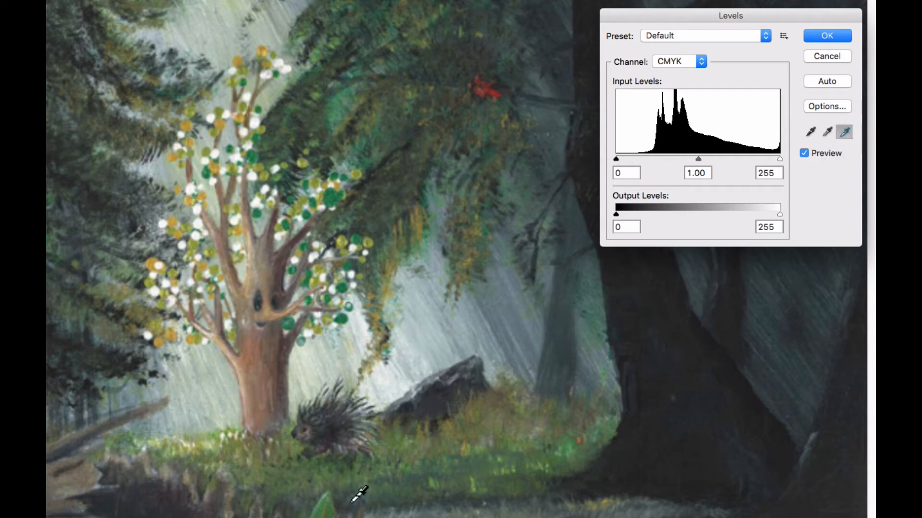
pyautogui.click(398, 387)
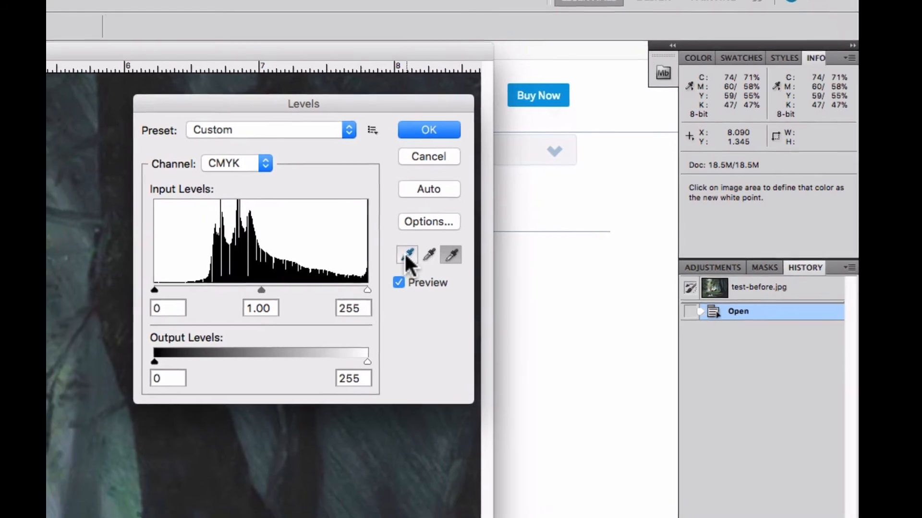
pyautogui.click(408, 255)
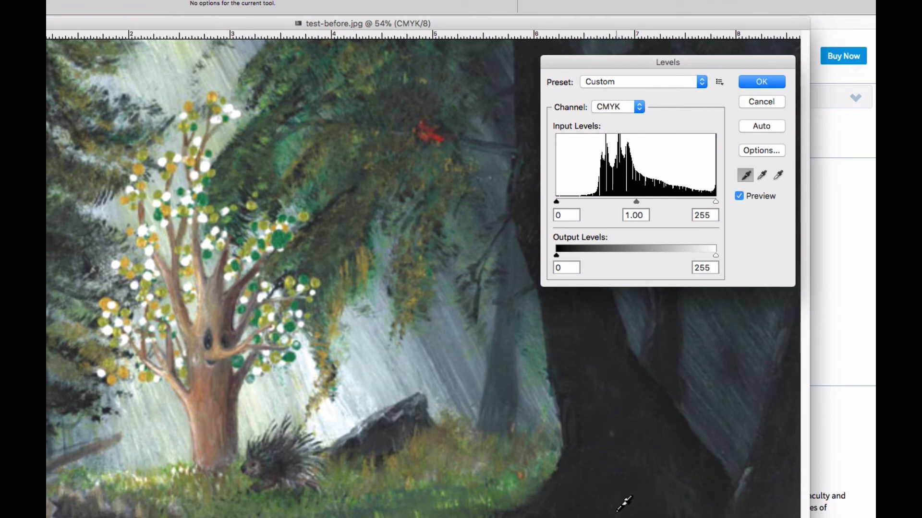
pyautogui.click(618, 511)
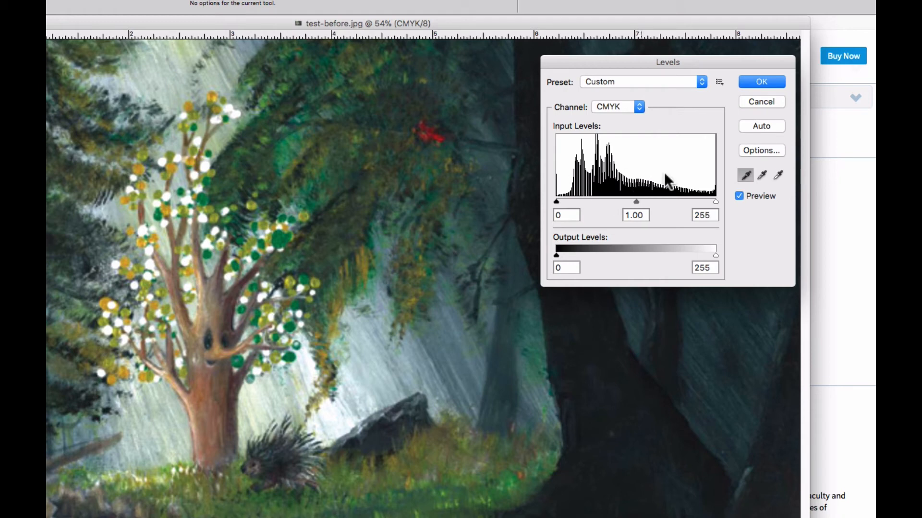
# Step: Try the shadow, highlight and midtone input sliders, leave them at 0, 255 and 1.00, and apply the Levels adjustment
pyautogui.moveTo(553, 204); pyautogui.dragTo(557, 203)
pyautogui.moveTo(556, 200)
pyautogui.mouseDown()
pyautogui.moveTo(594, 199)
pyautogui.moveTo(556, 201)
pyautogui.mouseUp()
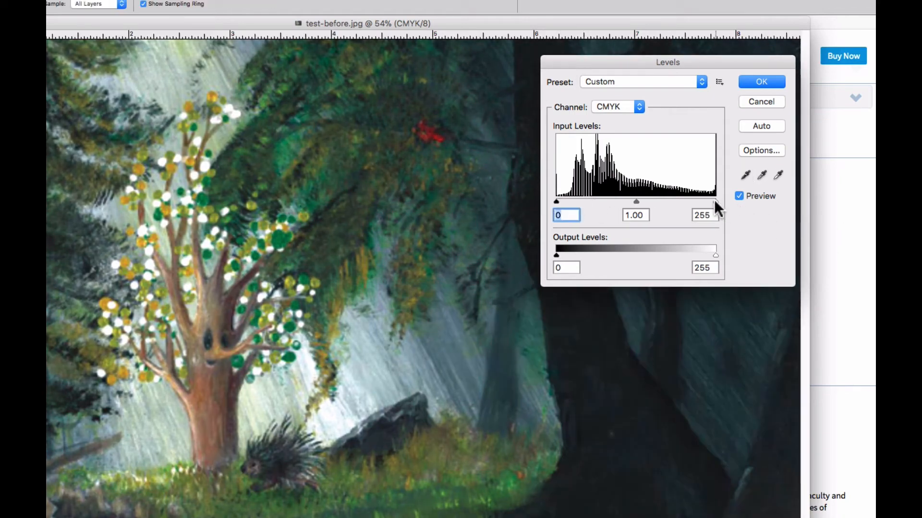
pyautogui.moveTo(713, 199); pyautogui.dragTo(786, 206)
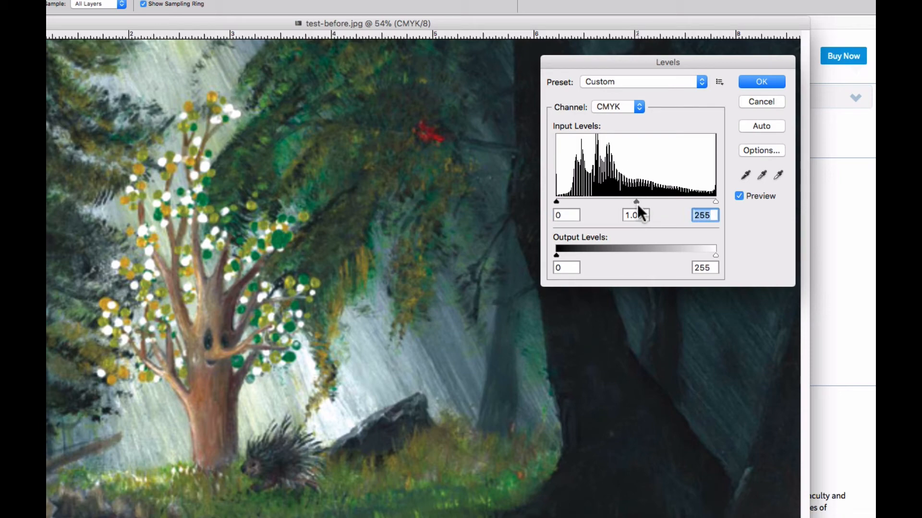
pyautogui.moveTo(635, 199)
pyautogui.mouseDown()
pyautogui.moveTo(605, 195)
pyautogui.moveTo(653, 195)
pyautogui.moveTo(635, 195)
pyautogui.mouseUp()
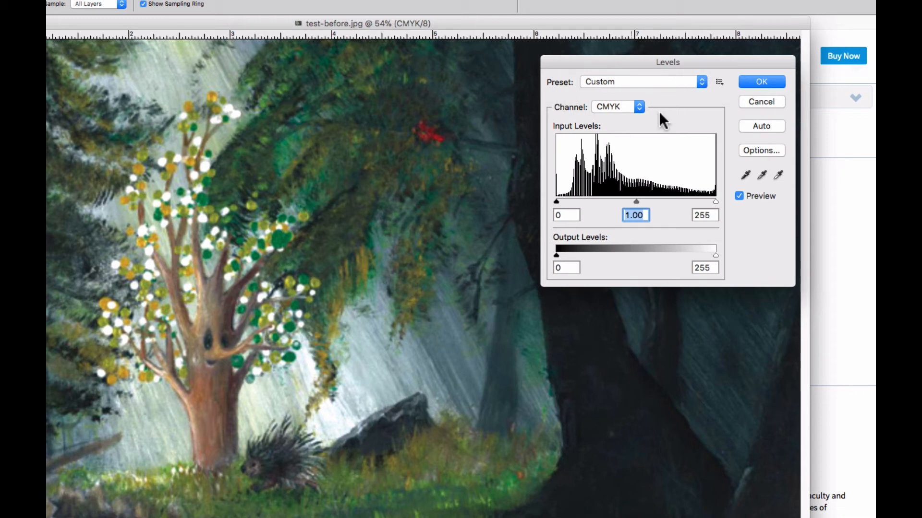
pyautogui.click(760, 82)
pyautogui.press('t')
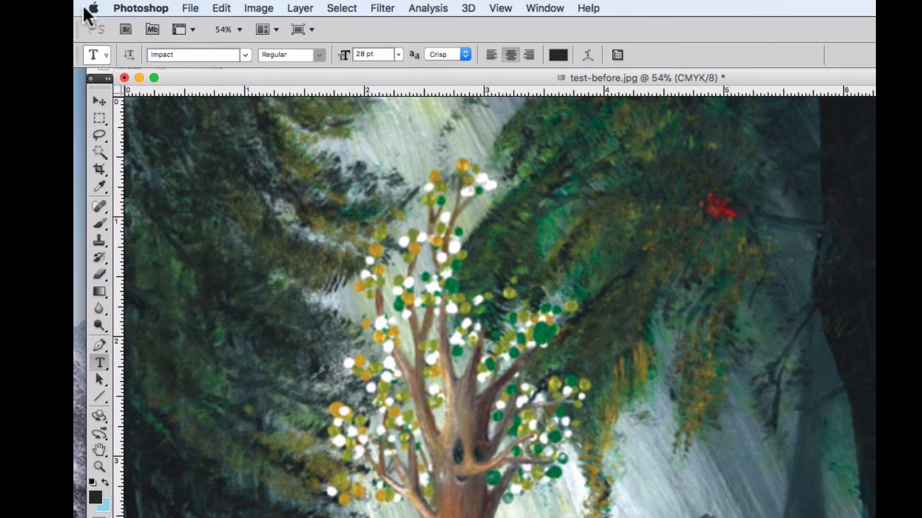
# Step: Apply a Hue/Saturation adjustment to the Master range with saturation at +35
pyautogui.click(259, 8)
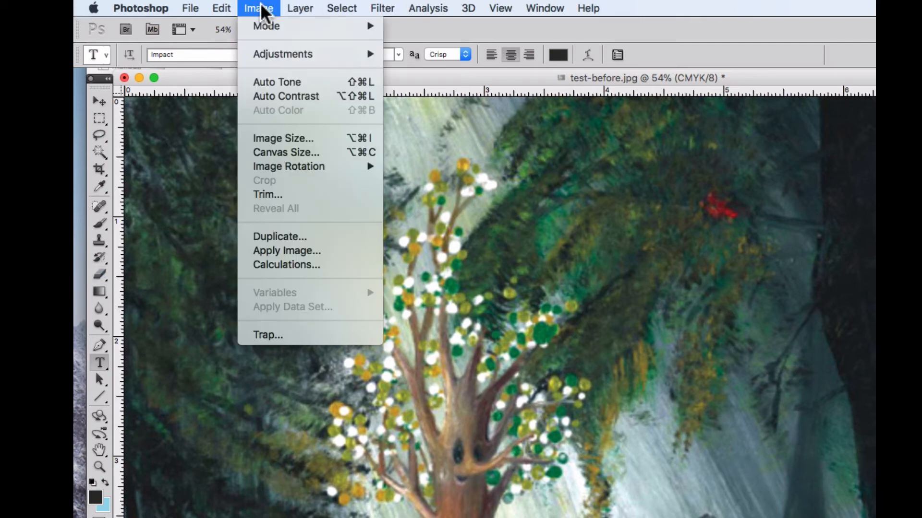
pyautogui.moveTo(271, 56)
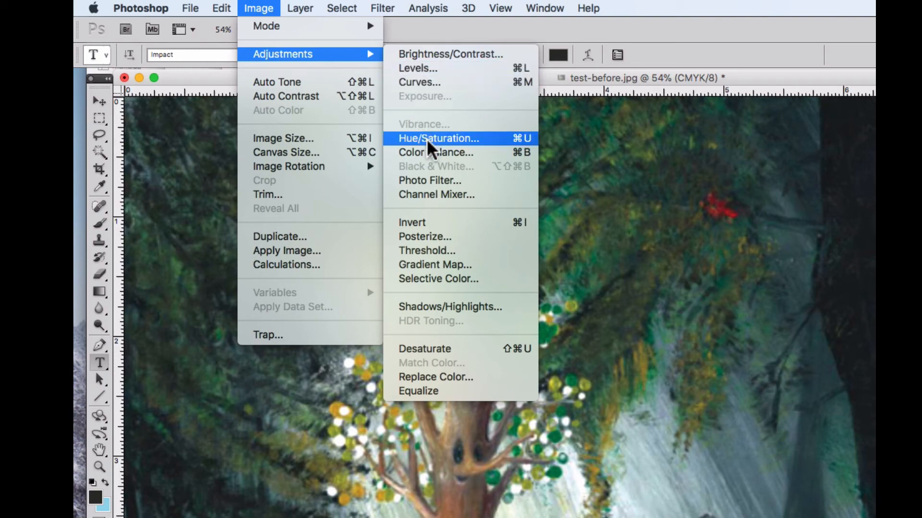
pyautogui.press('Escape')
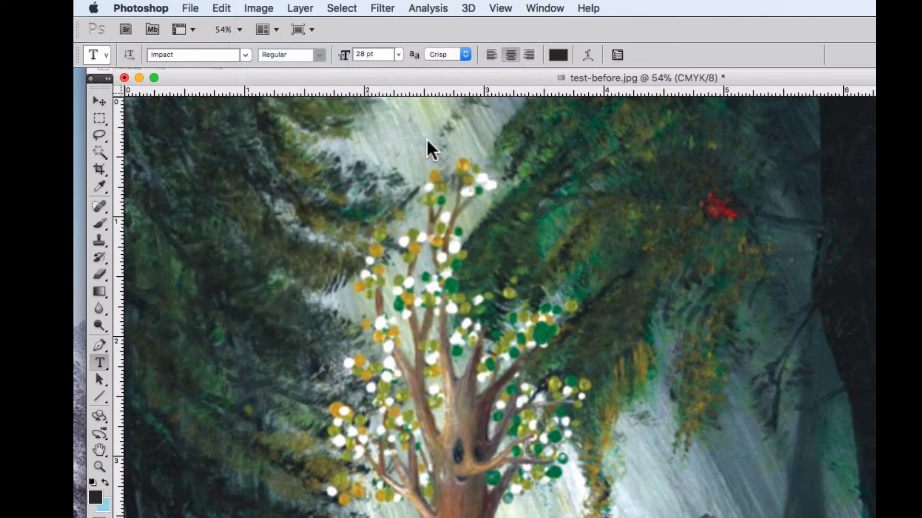
pyautogui.press('i')
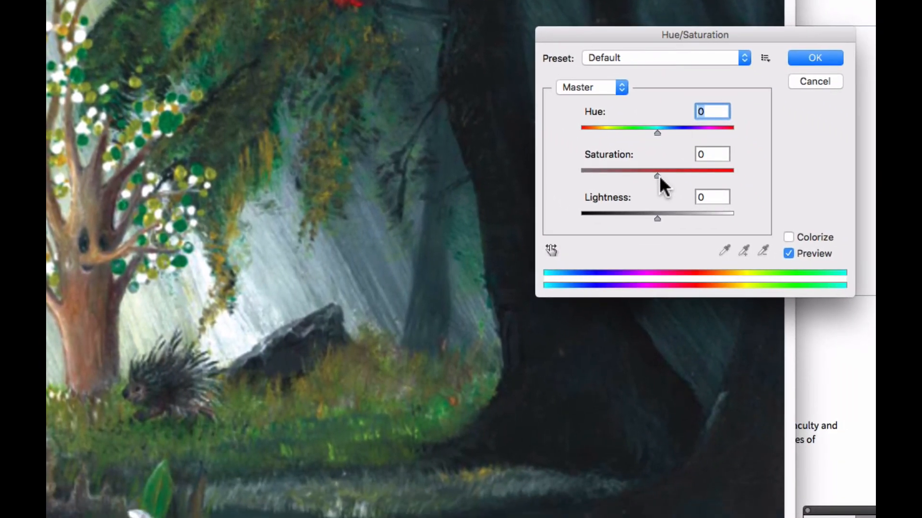
pyautogui.moveTo(724, 212); pyautogui.dragTo(726, 210)
pyautogui.moveTo(658, 174); pyautogui.dragTo(682, 174)
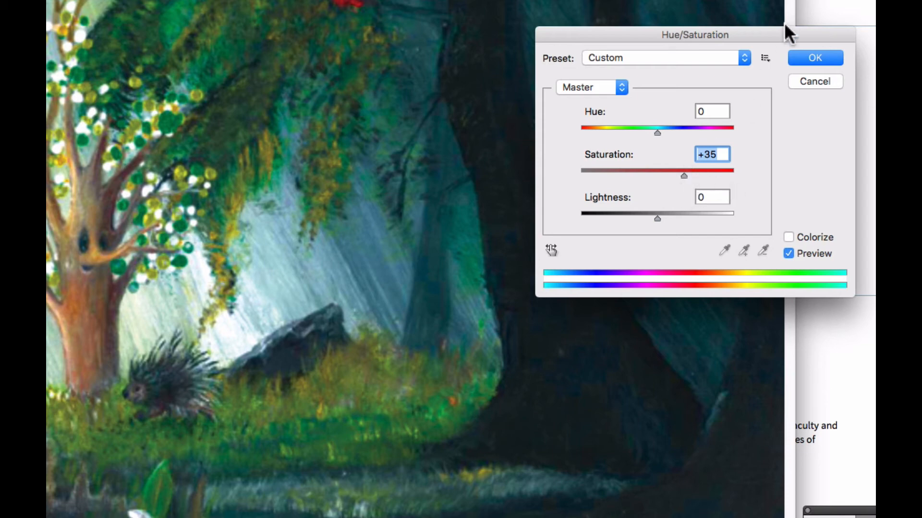
pyautogui.click(816, 59)
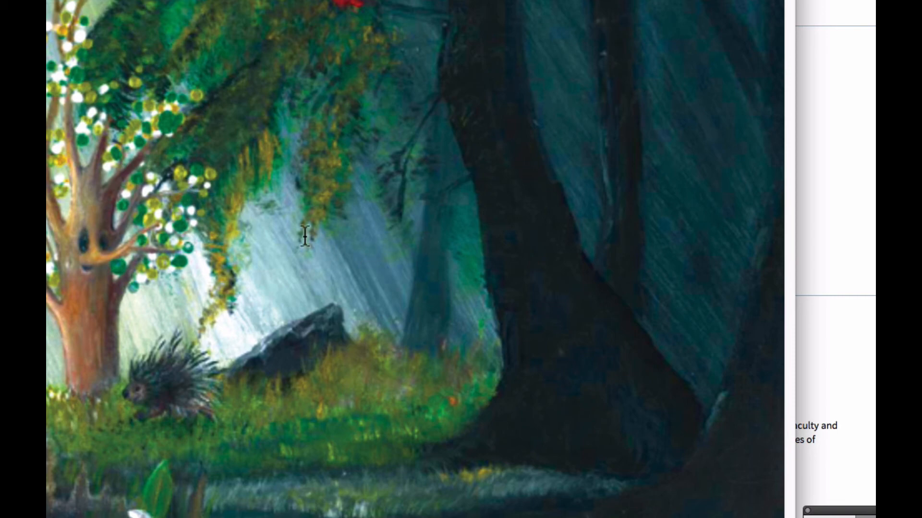
# Step: Sharpen the painting with an Unsharp Mask of amount 100%, radius 2.0 pixels and threshold 0 levels
pyautogui.keyDown('alt'); pyautogui.click(224, 246); pyautogui.keyUp('alt')
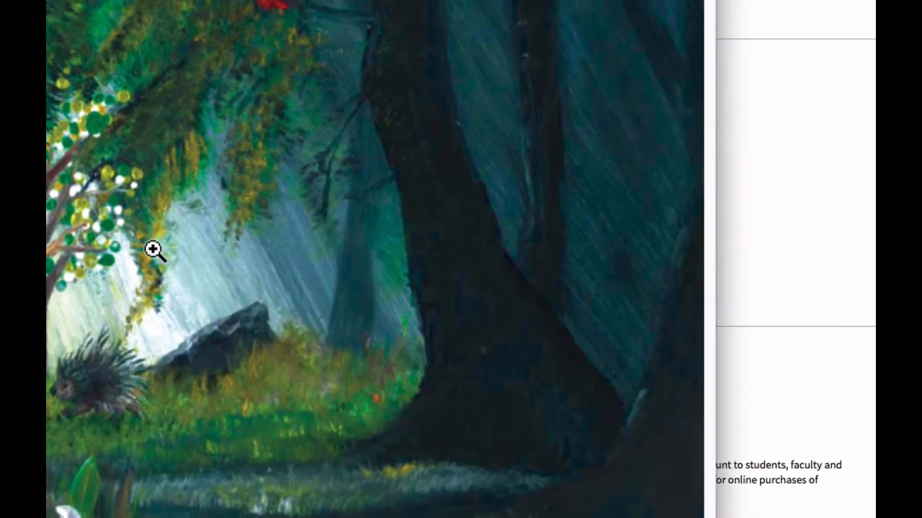
pyautogui.click(190, 223)
pyautogui.click(265, 320)
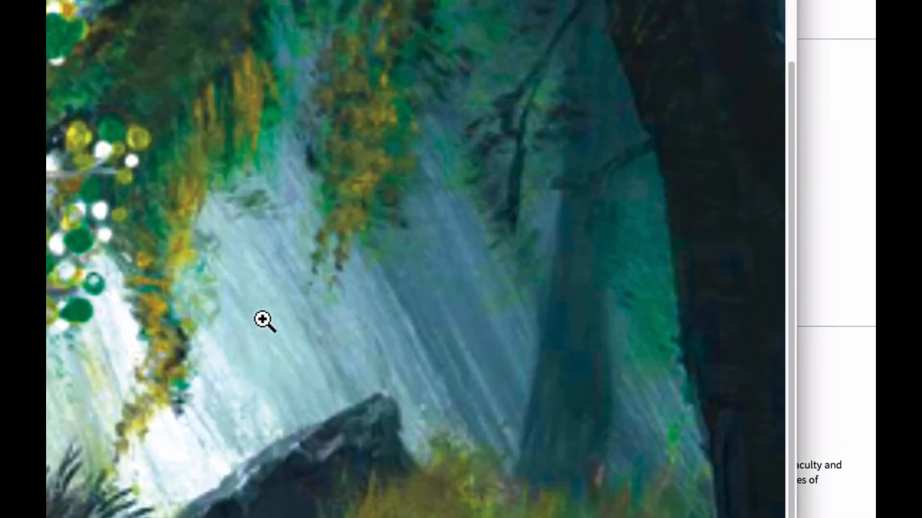
pyautogui.click(168, 295)
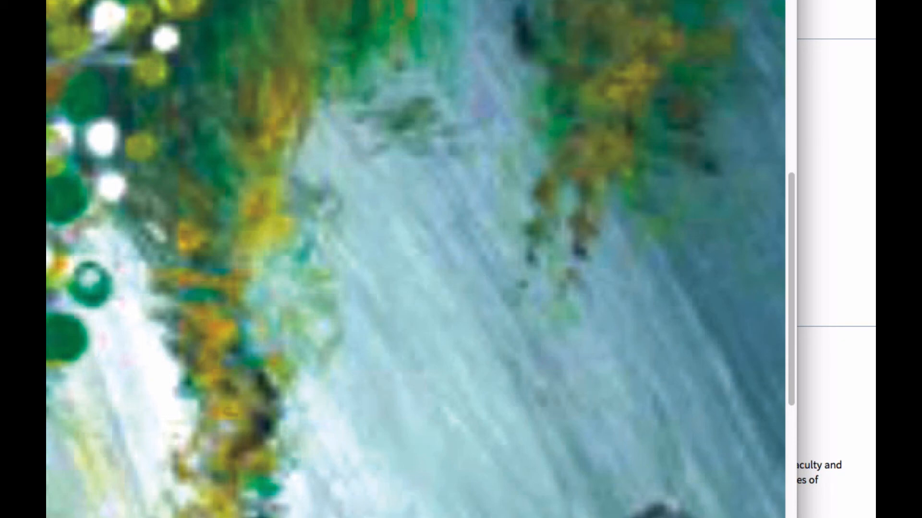
pyautogui.click(376, 9)
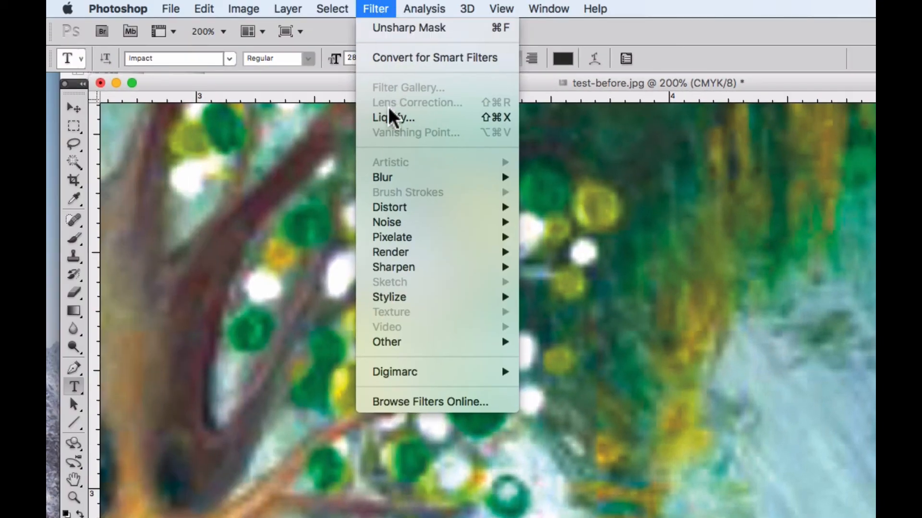
pyautogui.moveTo(403, 272)
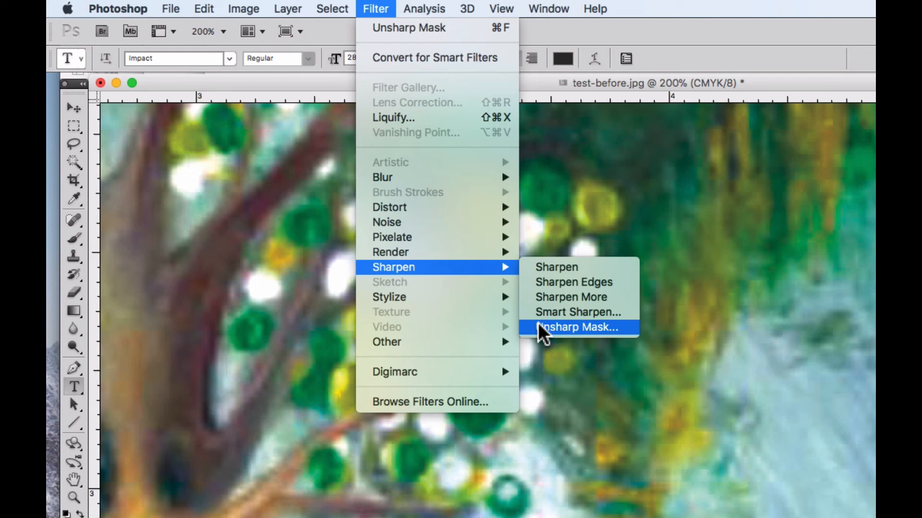
pyautogui.click(571, 327)
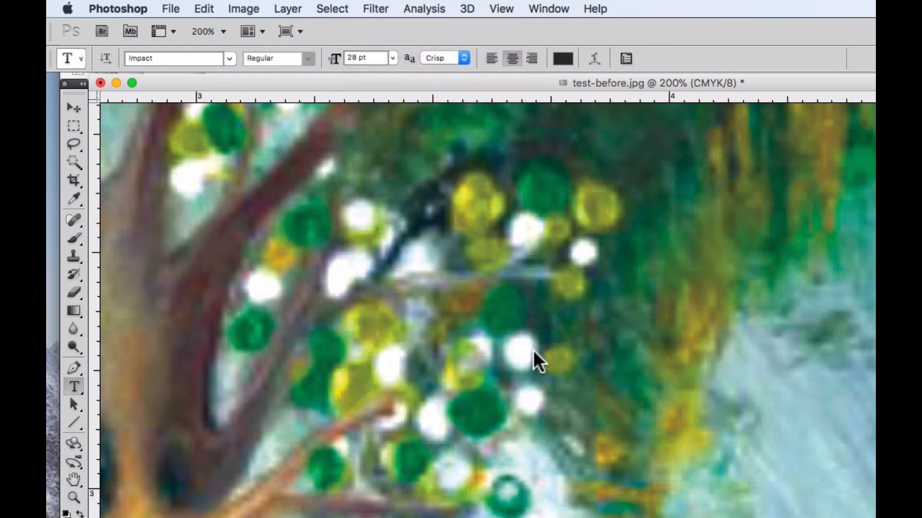
pyautogui.press('h')
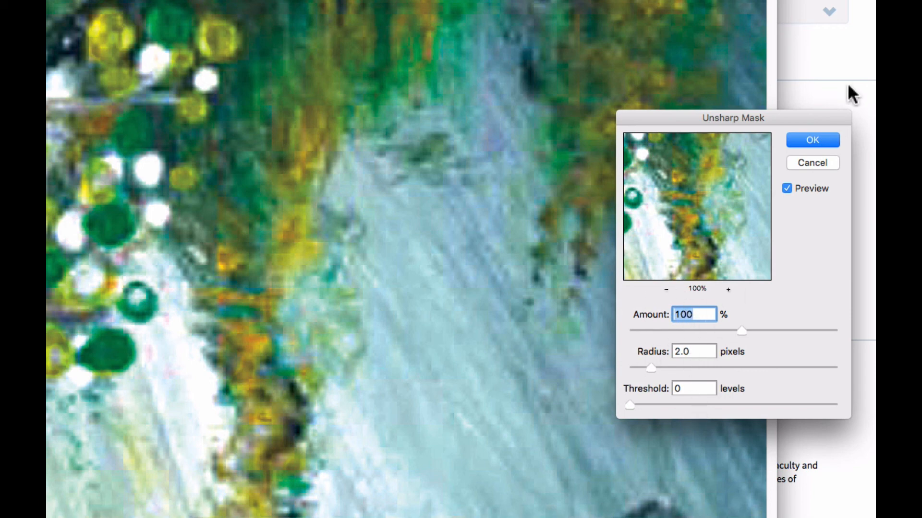
pyautogui.click(815, 143)
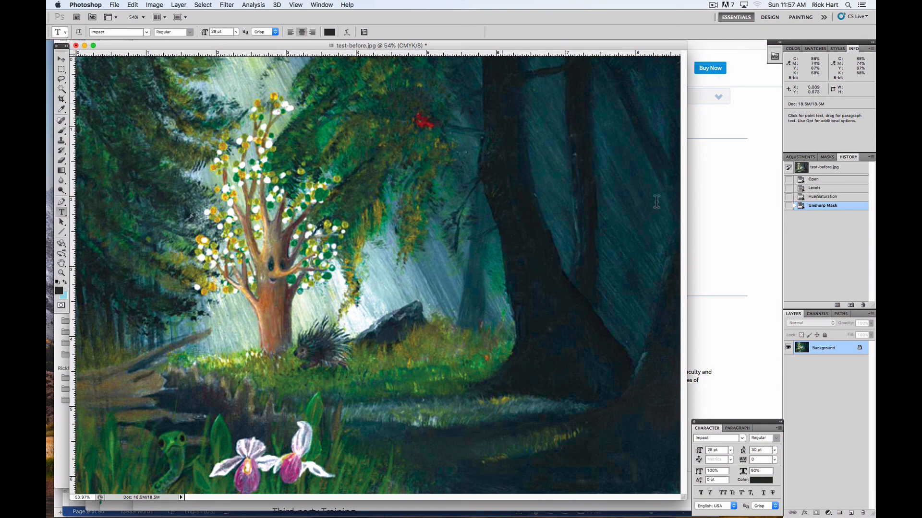
# Step: Compare the original image with the Unsharp Mask version twice through the history states, ending on the Unsharp Mask state
pyautogui.click(814, 180)
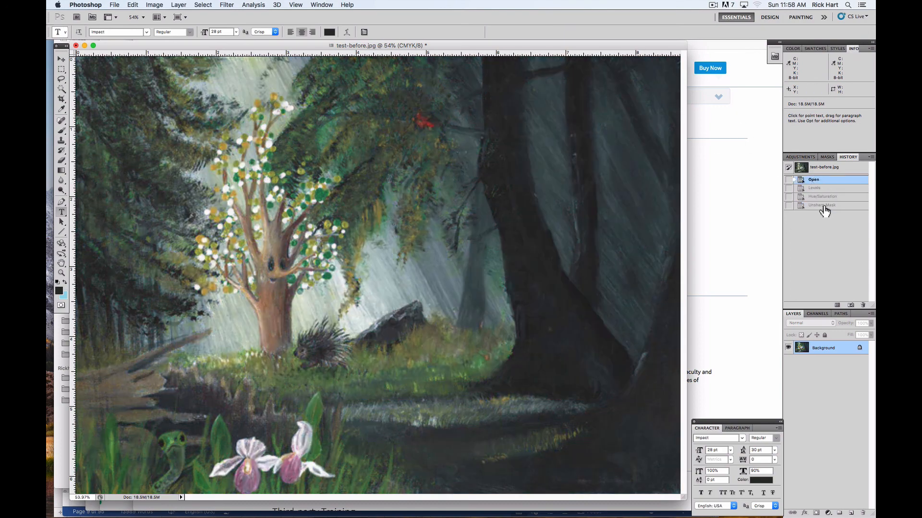
pyautogui.click(821, 207)
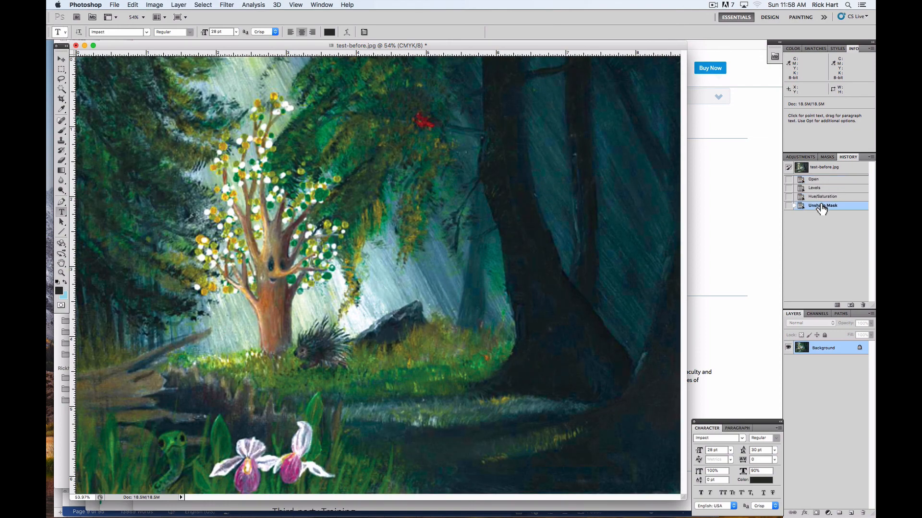
pyautogui.click(813, 180)
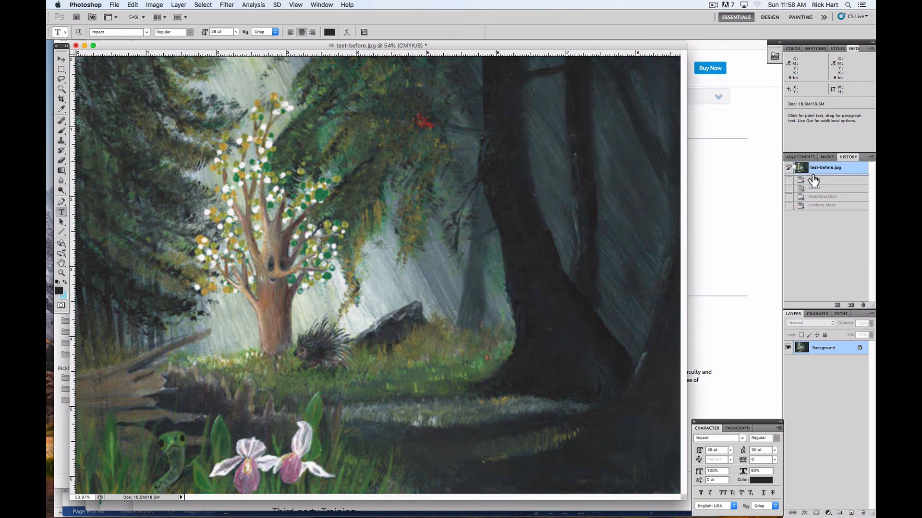
pyautogui.click(818, 206)
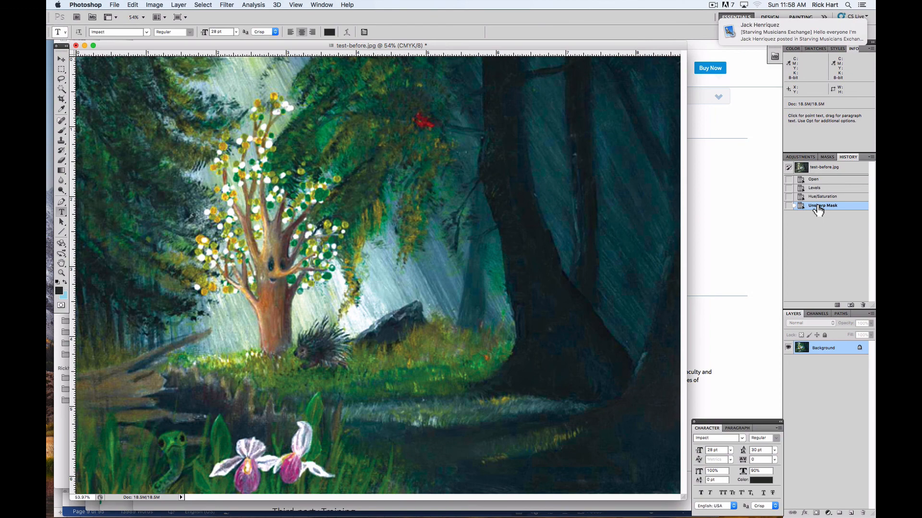